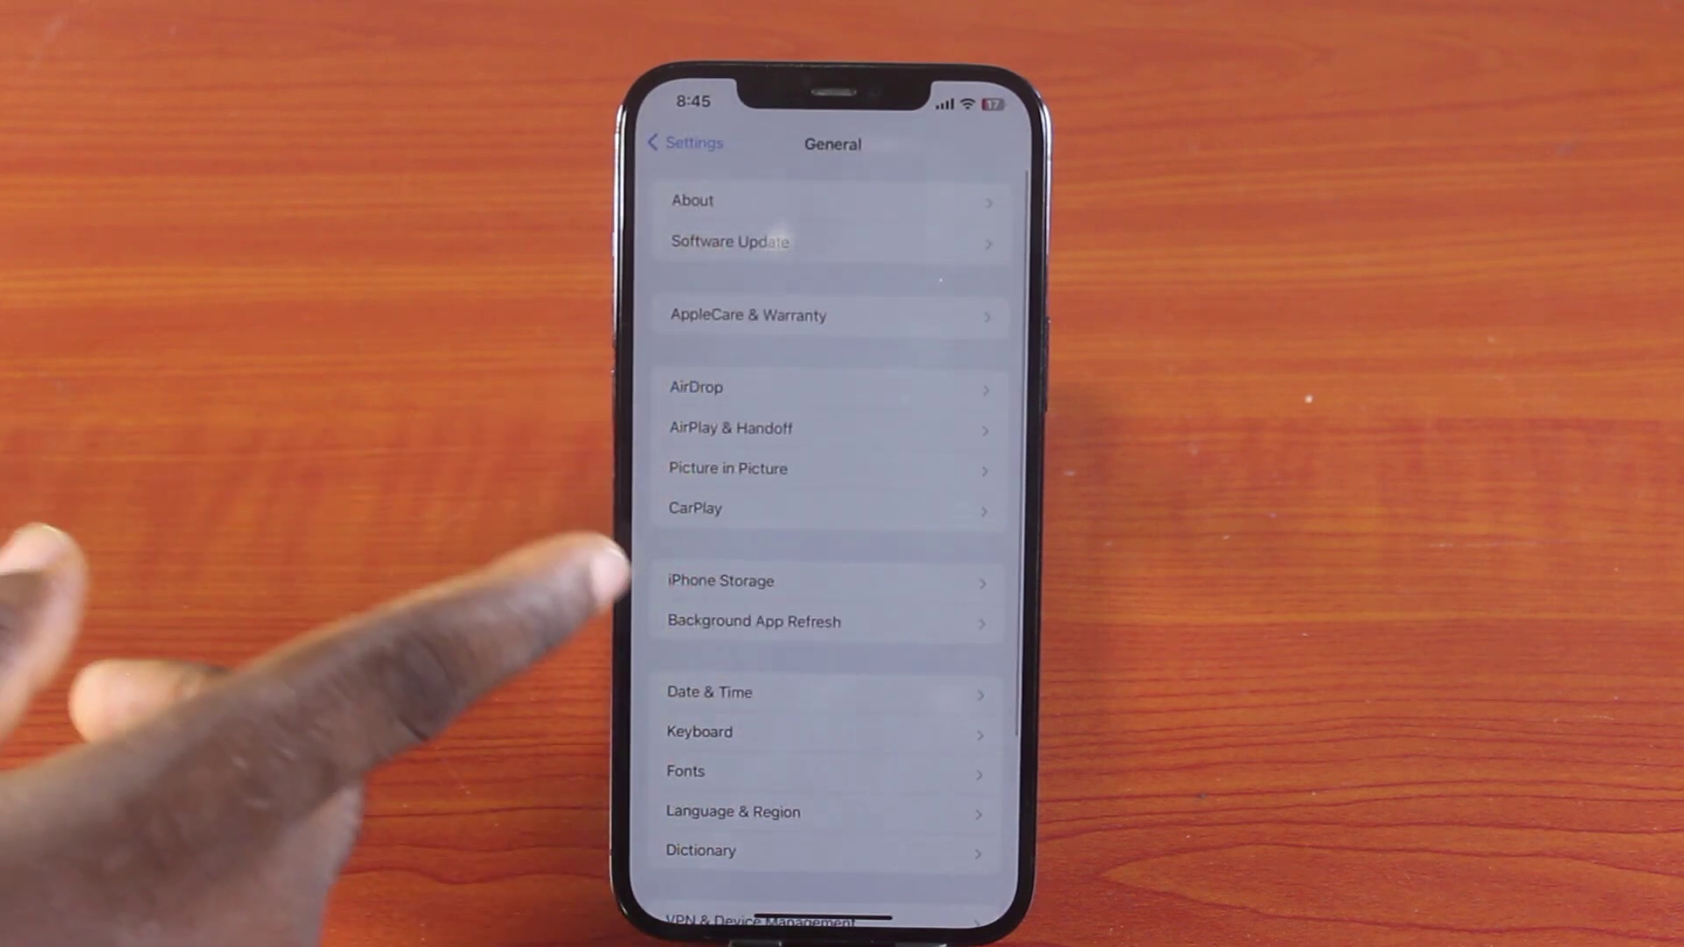
Open iPhone Storage and list all installed apps, down to iZip at 79.3 MB.
{"action": "left_click", "coordinate": [721, 580]}
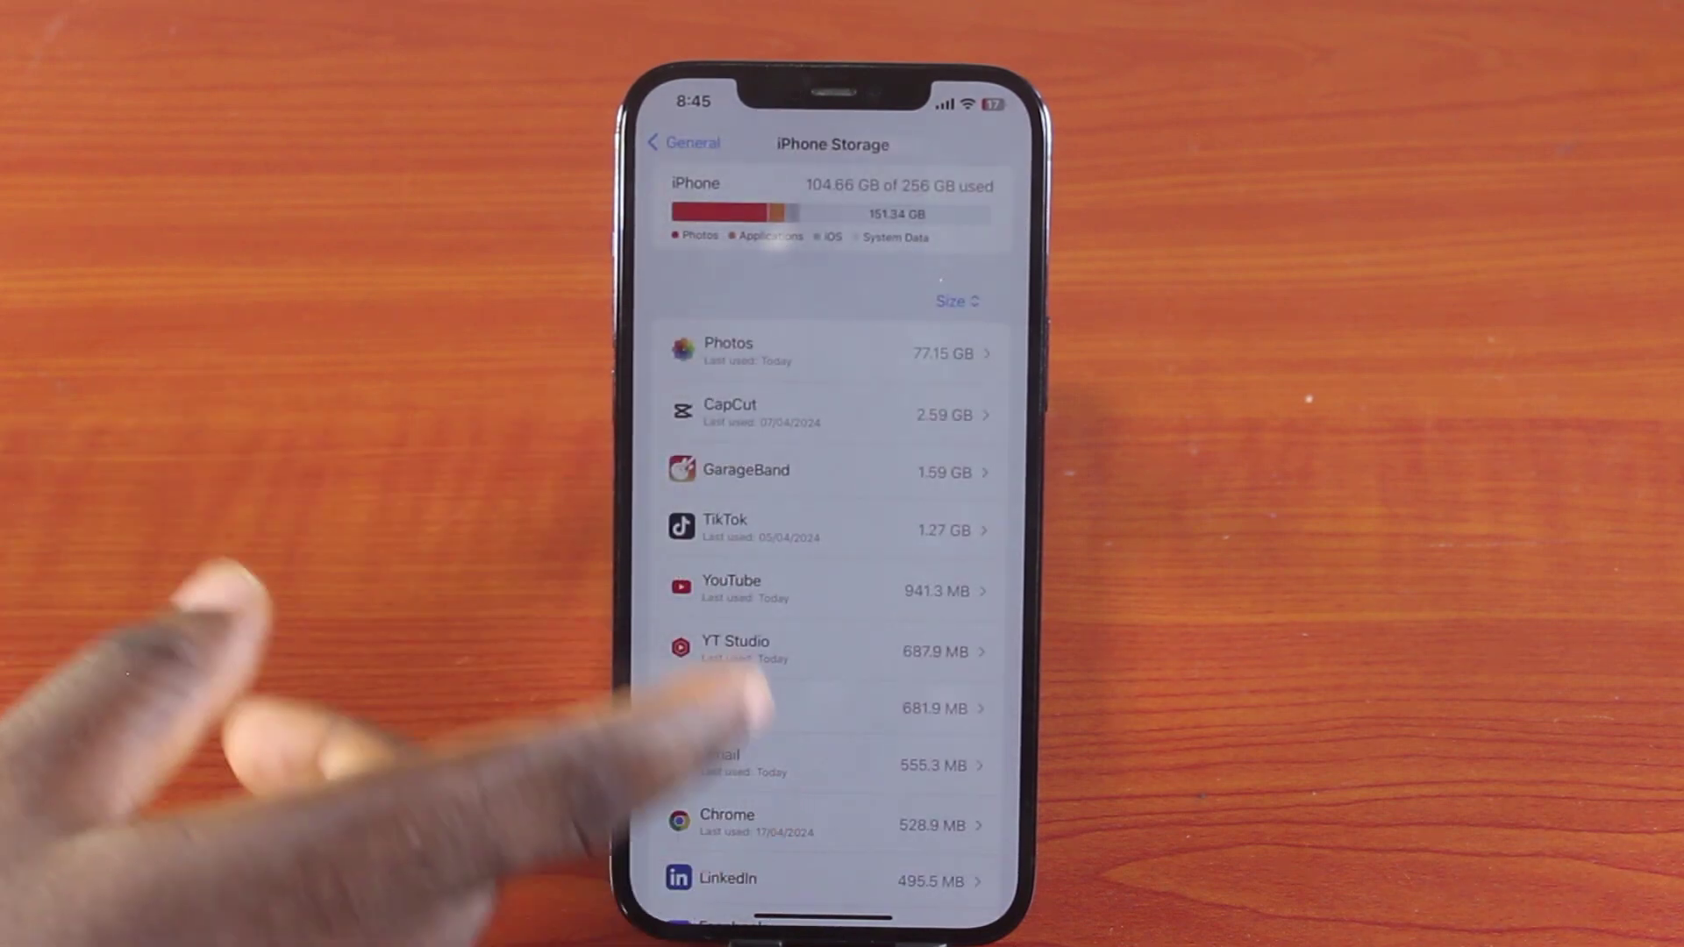
{"action": "scroll", "coordinate": [829, 527], "scroll_direction": "down", "scroll_amount": 3}
{"action": "scroll", "coordinate": [828, 527], "scroll_direction": "down", "scroll_amount": 3}
{"action": "scroll", "coordinate": [830, 526], "scroll_direction": "down", "scroll_amount": 2}
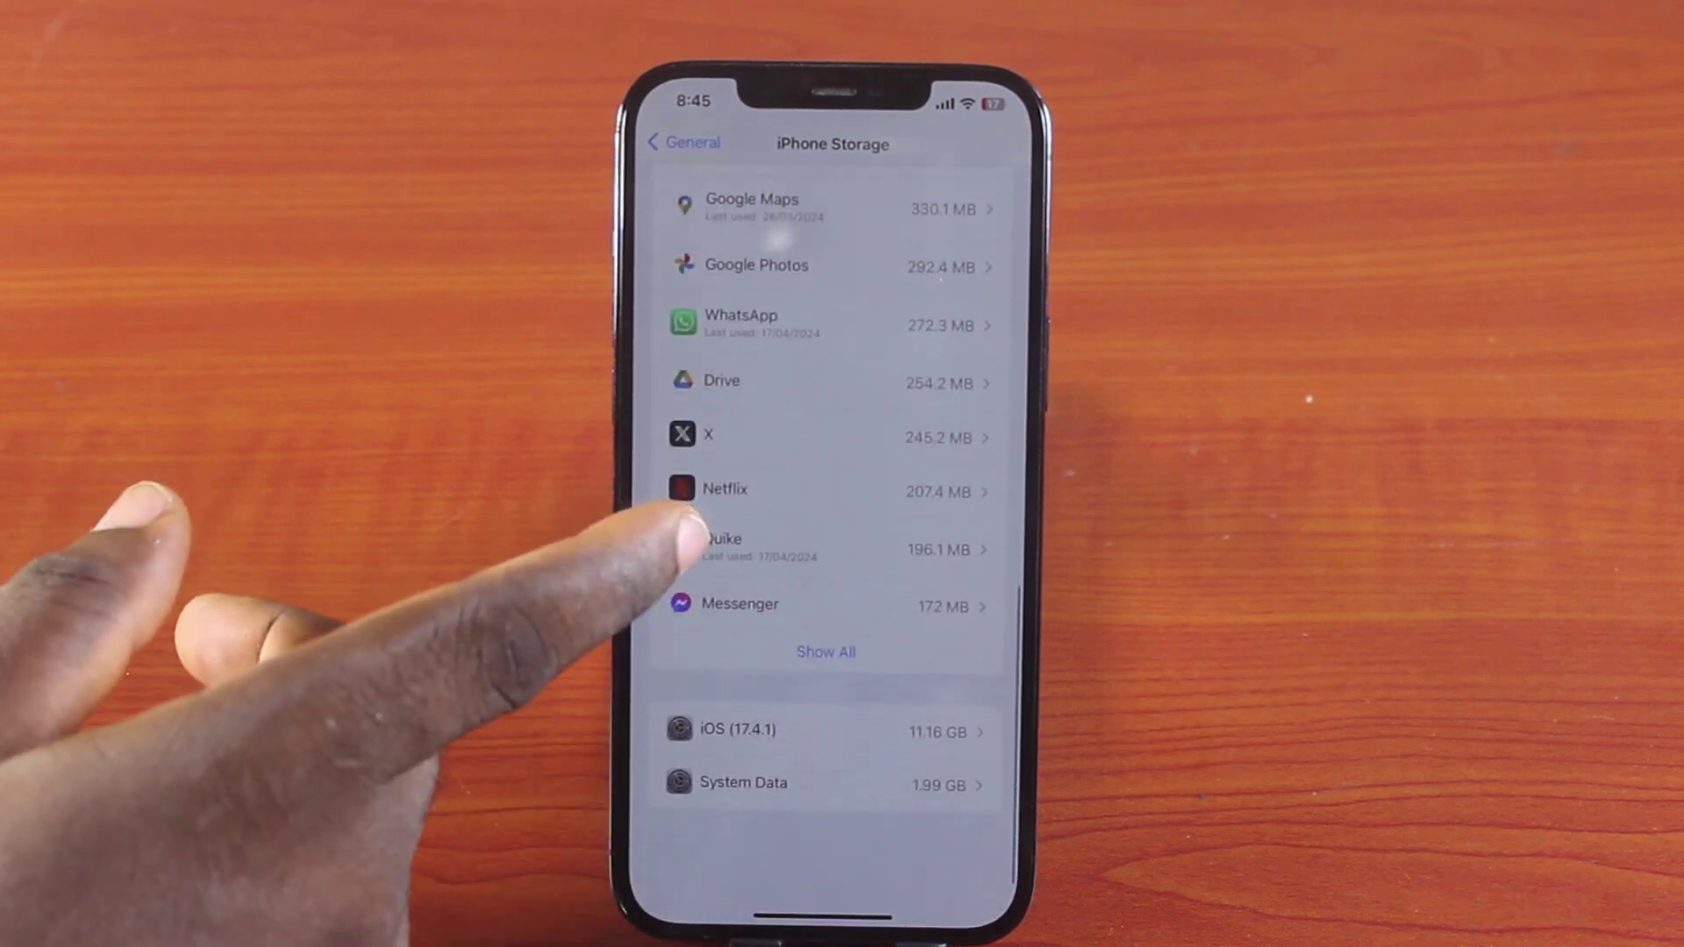
{"action": "left_click", "coordinate": [825, 720]}
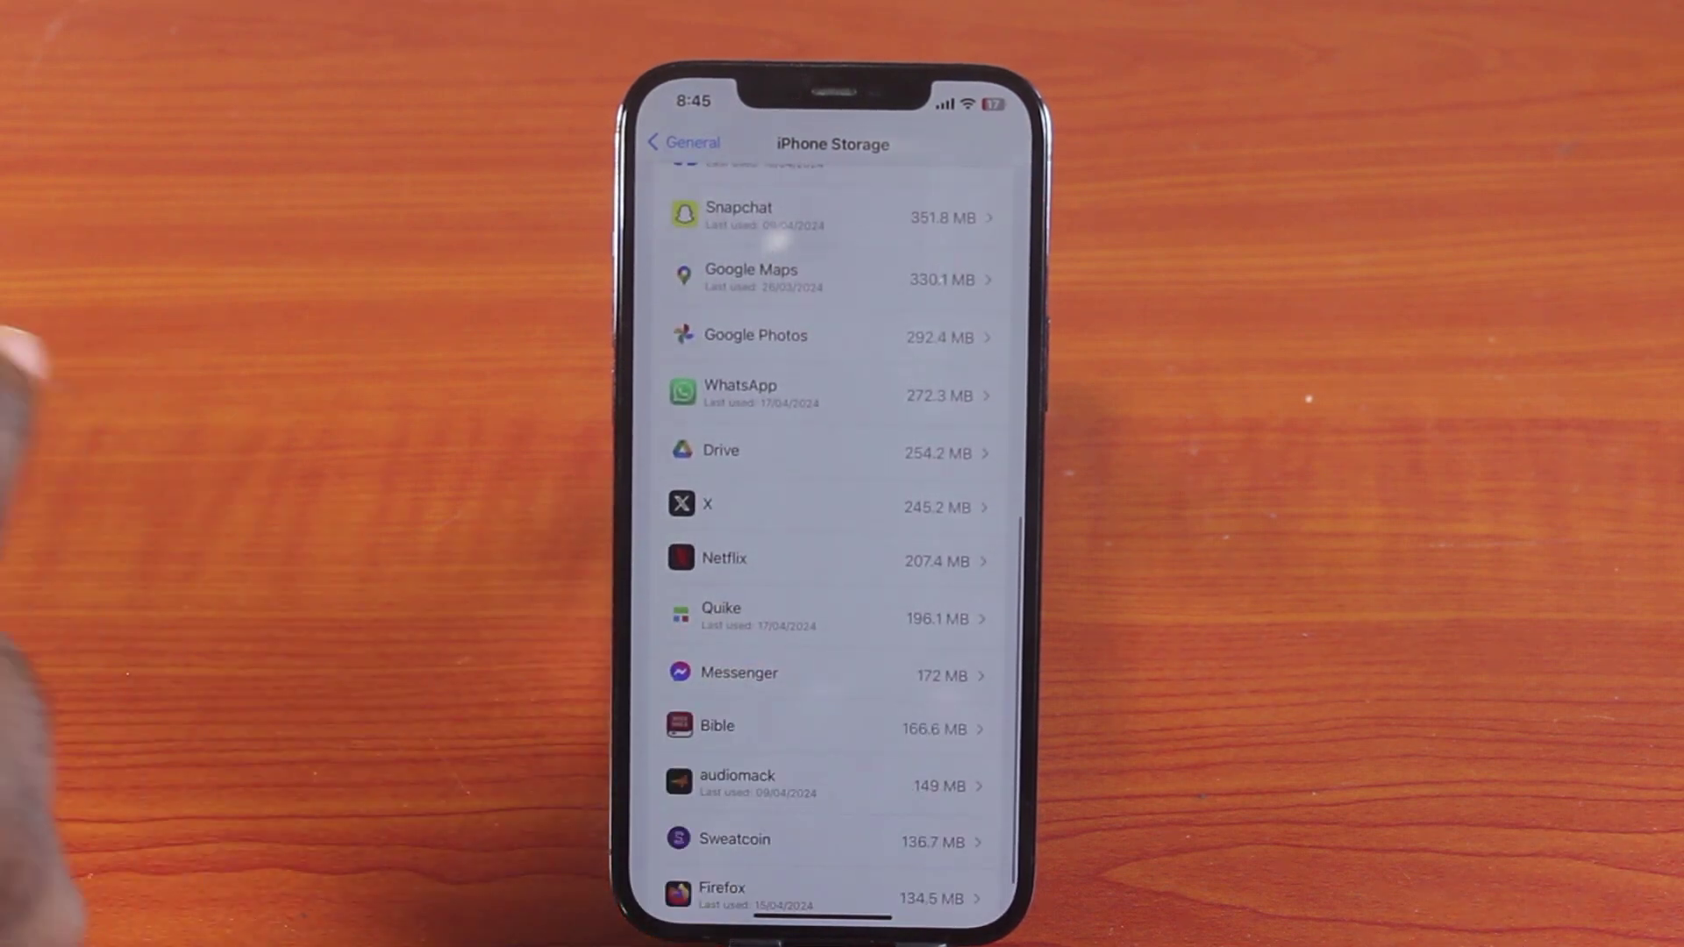
{"action": "scroll", "coordinate": [828, 527], "scroll_direction": "down", "scroll_amount": 3}
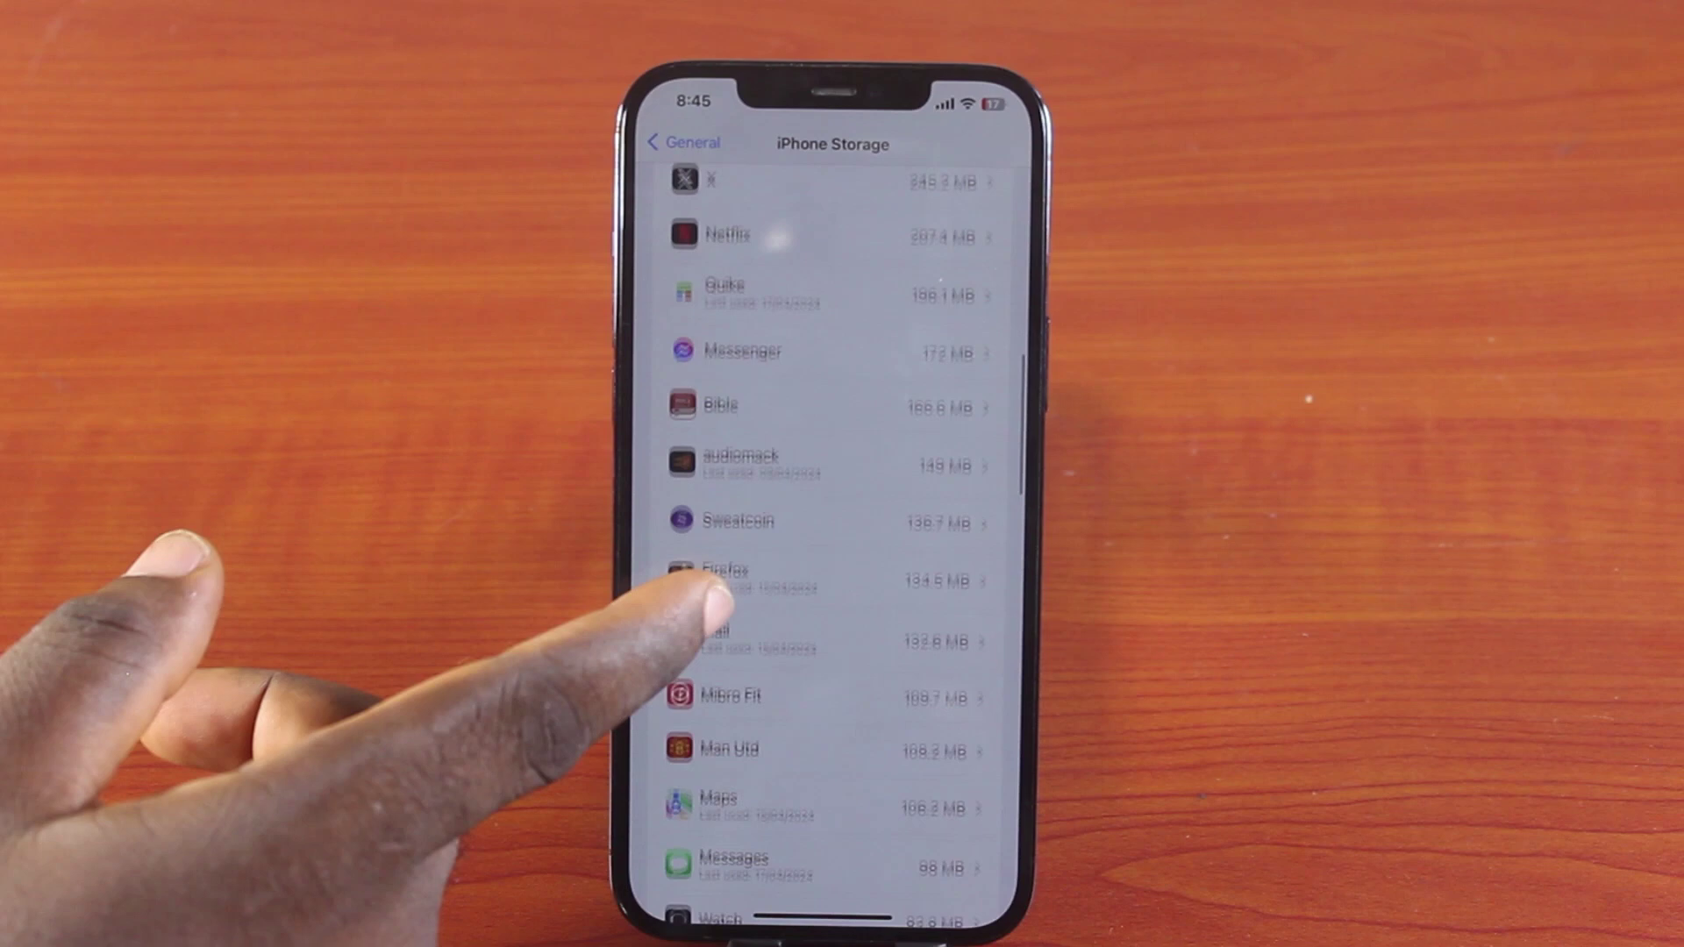
{"action": "scroll", "coordinate": [830, 526], "scroll_direction": "down", "scroll_amount": 3}
{"action": "scroll", "coordinate": [830, 527], "scroll_direction": "down", "scroll_amount": 3}
{"action": "scroll", "coordinate": [829, 527], "scroll_direction": "down", "scroll_amount": 2}
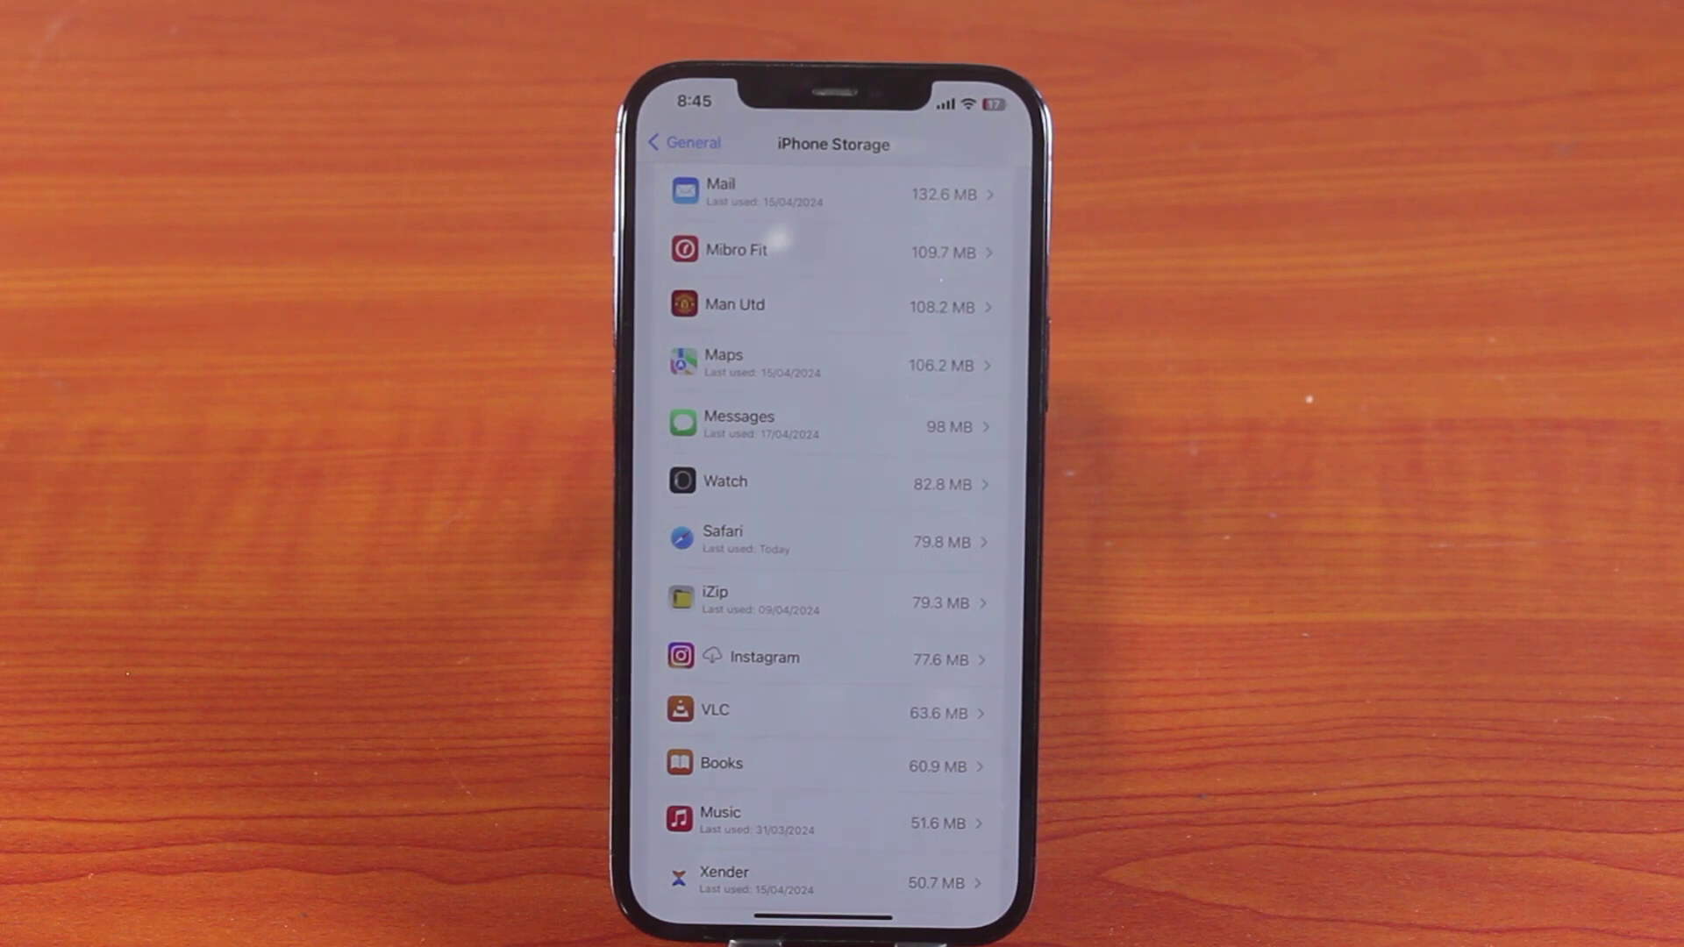
{"action": "scroll", "coordinate": [830, 527], "scroll_direction": "down", "scroll_amount": 3}
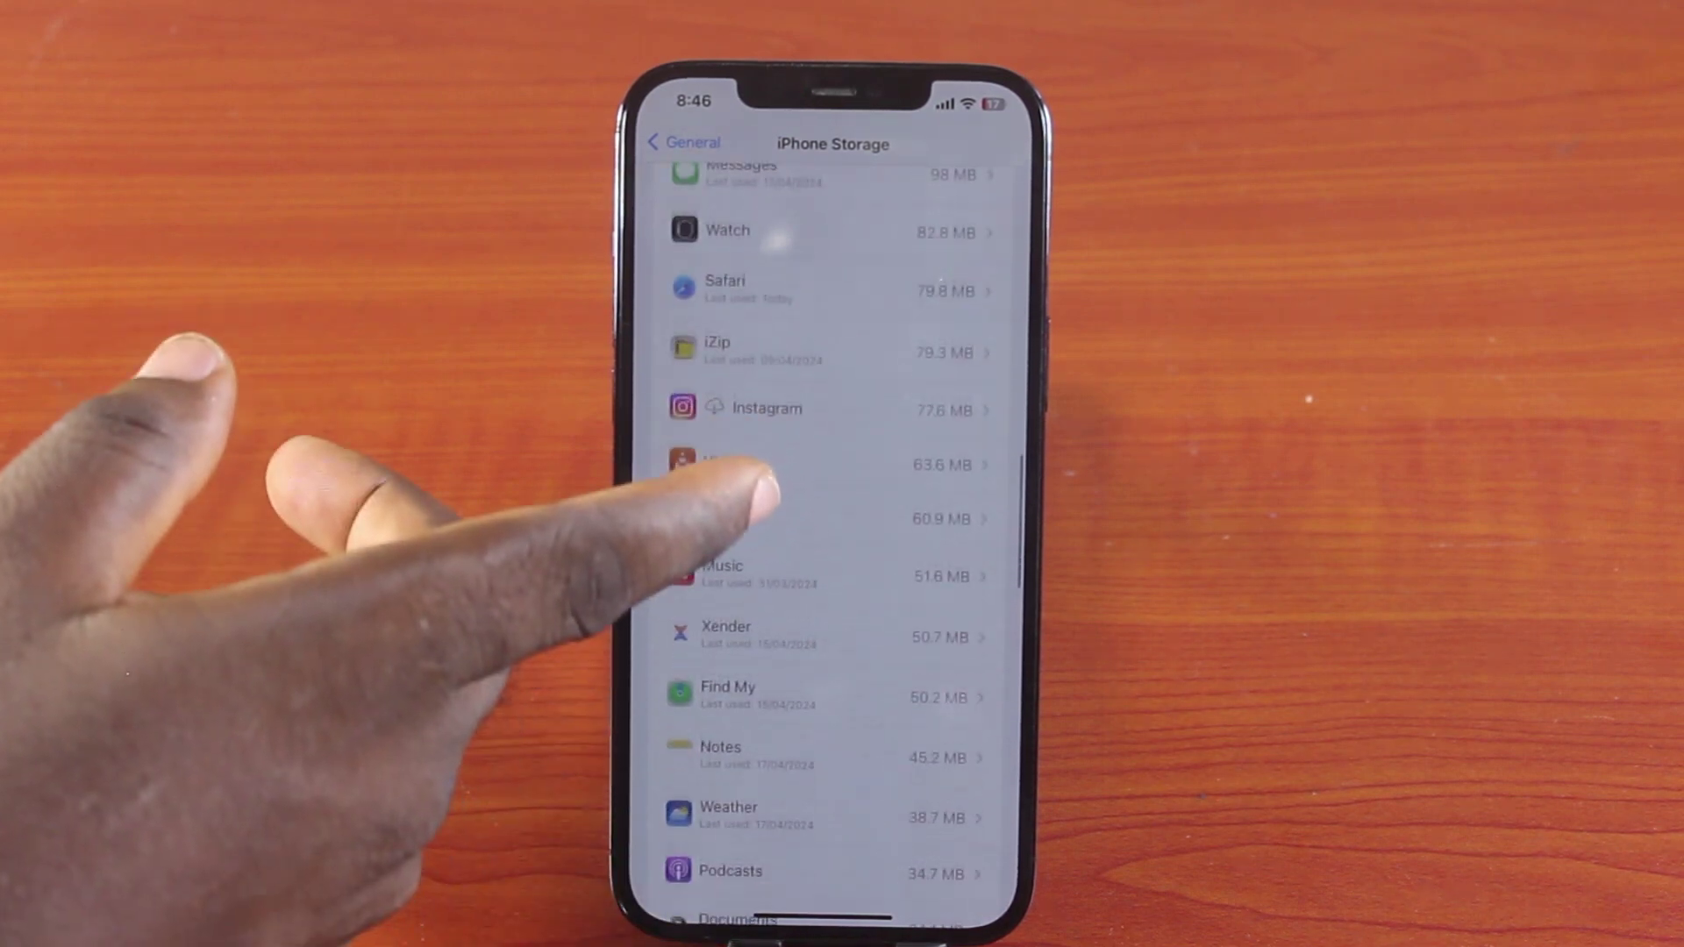
{"action": "scroll", "coordinate": [829, 526], "scroll_direction": "up", "scroll_amount": 3}
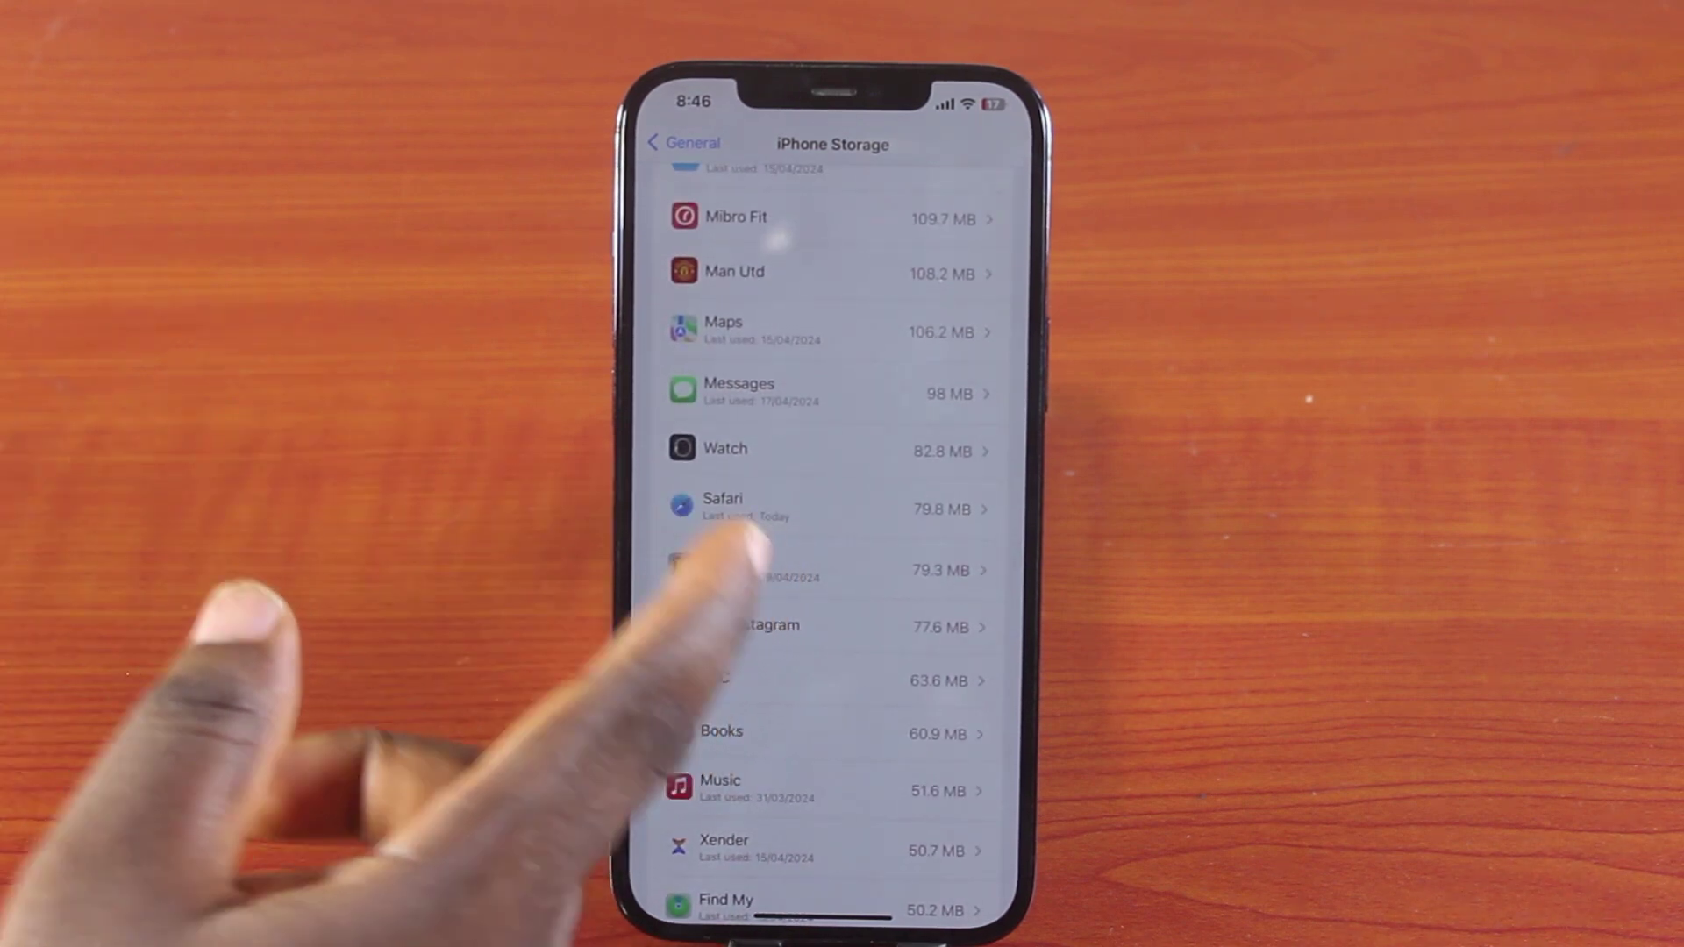
Delete the iZip app and its data, leaving 104.53 GB of 256 GB used.
{"action": "left_click", "coordinate": [763, 566]}
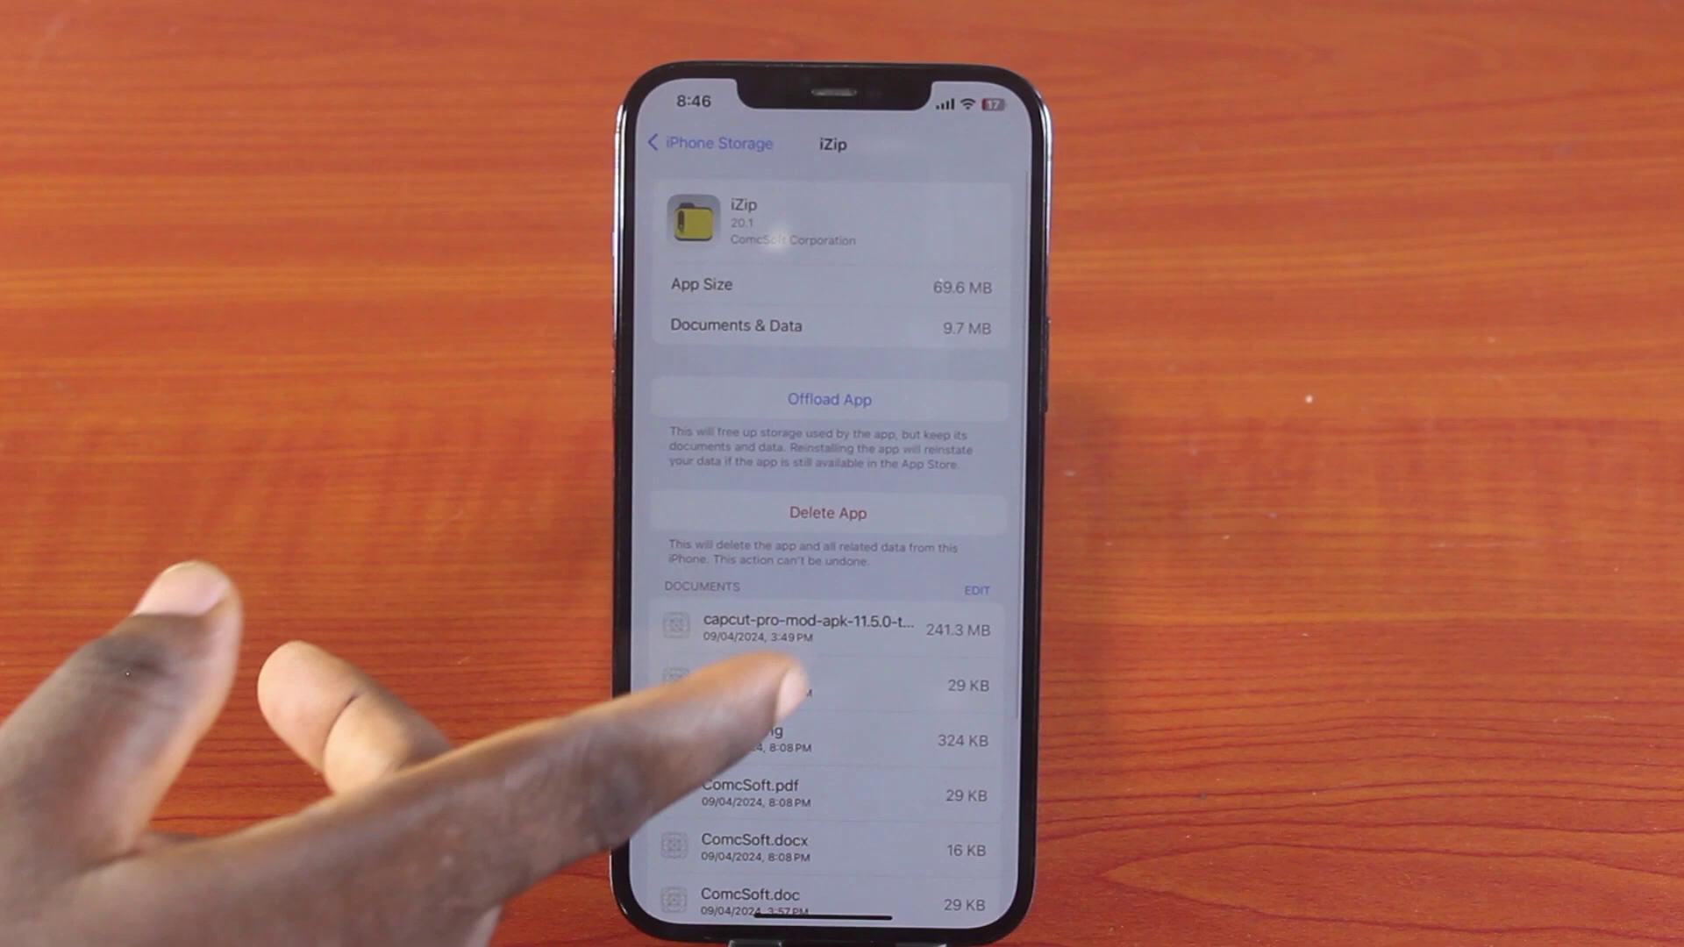
{"action": "left_click", "coordinate": [796, 511]}
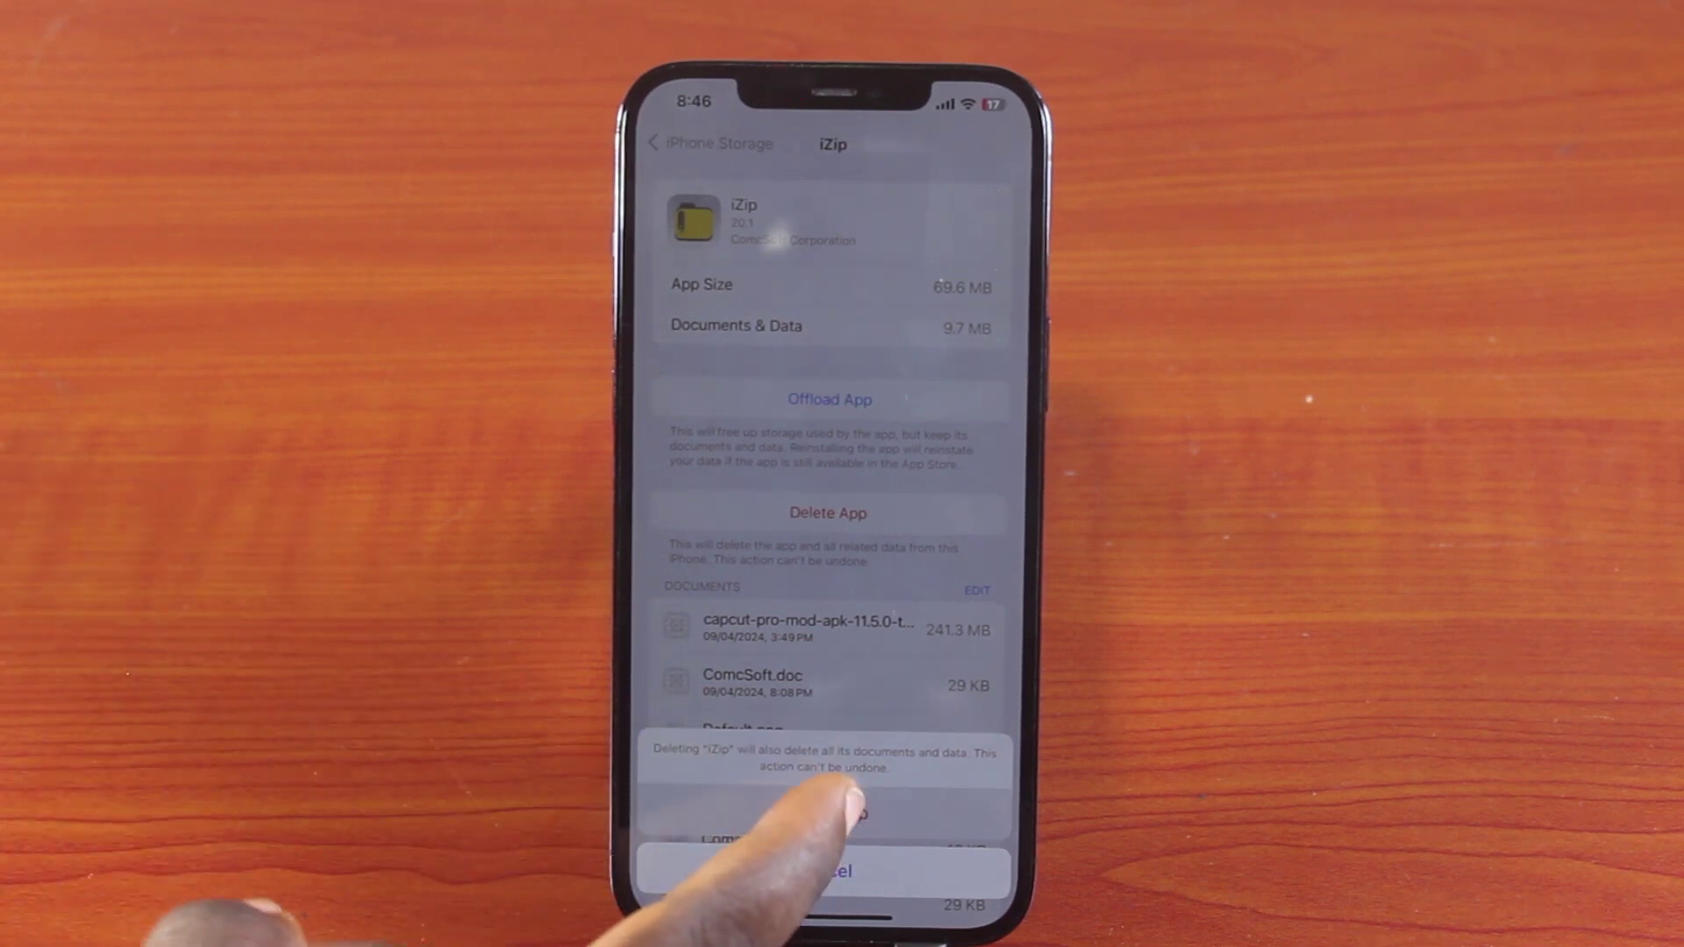
{"action": "left_click", "coordinate": [822, 813]}
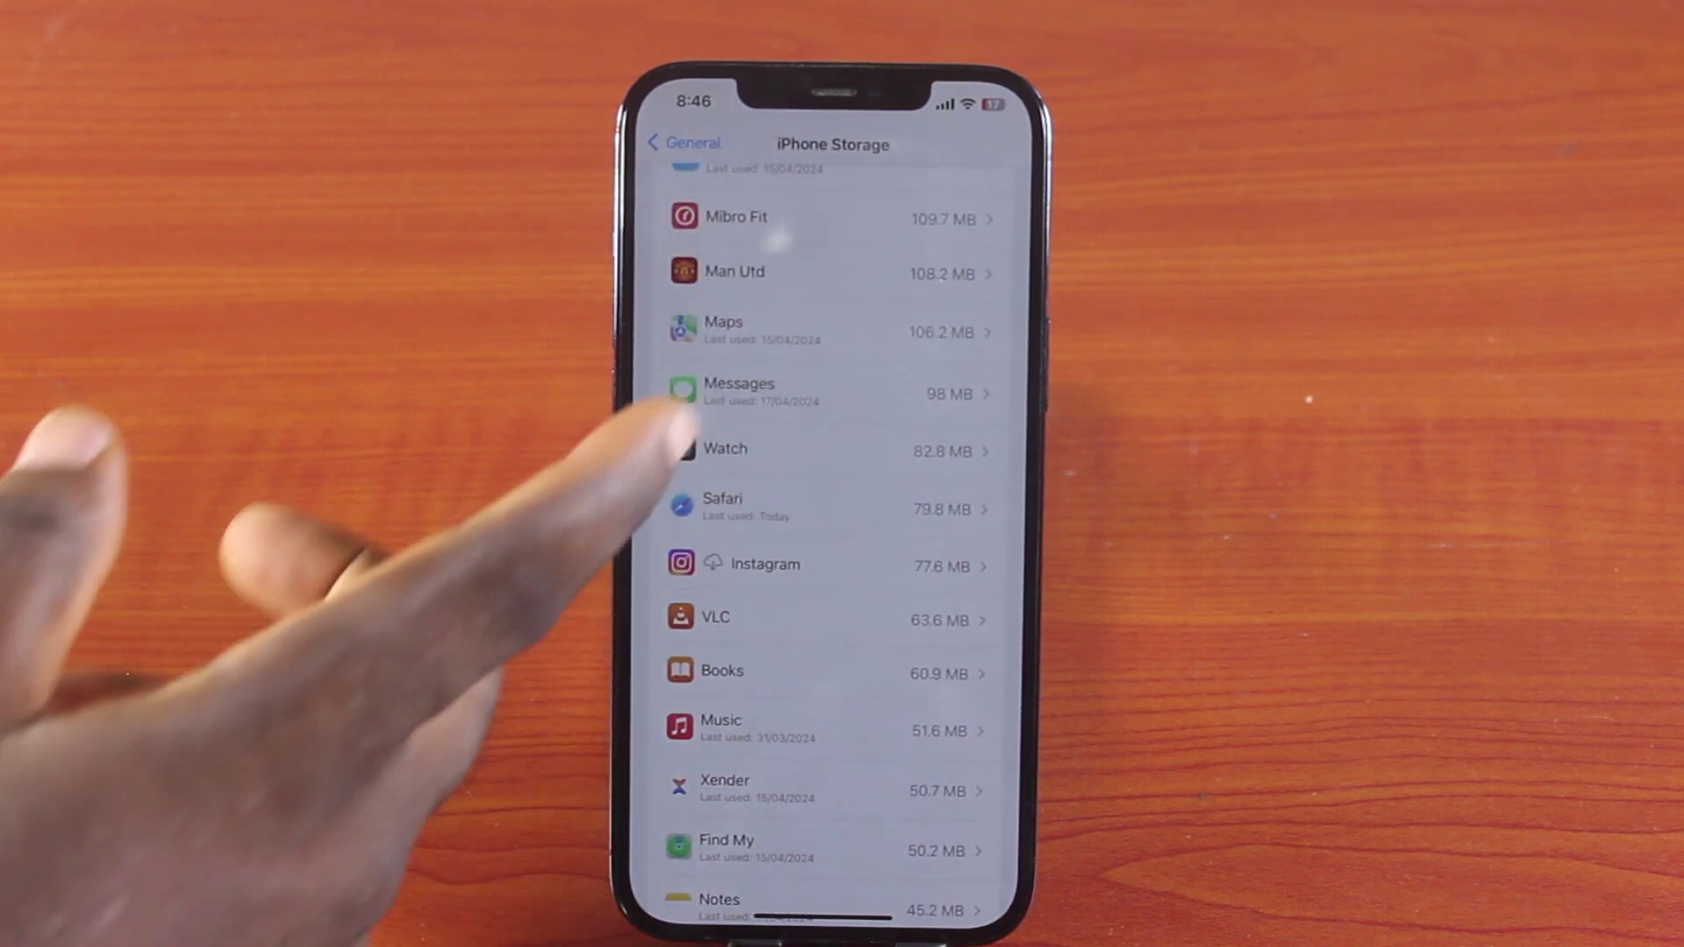
{"action": "scroll", "coordinate": [829, 526], "scroll_direction": "up", "scroll_amount": 5}
{"action": "scroll", "coordinate": [830, 527], "scroll_direction": "up", "scroll_amount": 5}
{"action": "scroll", "coordinate": [829, 526], "scroll_direction": "up", "scroll_amount": 5}
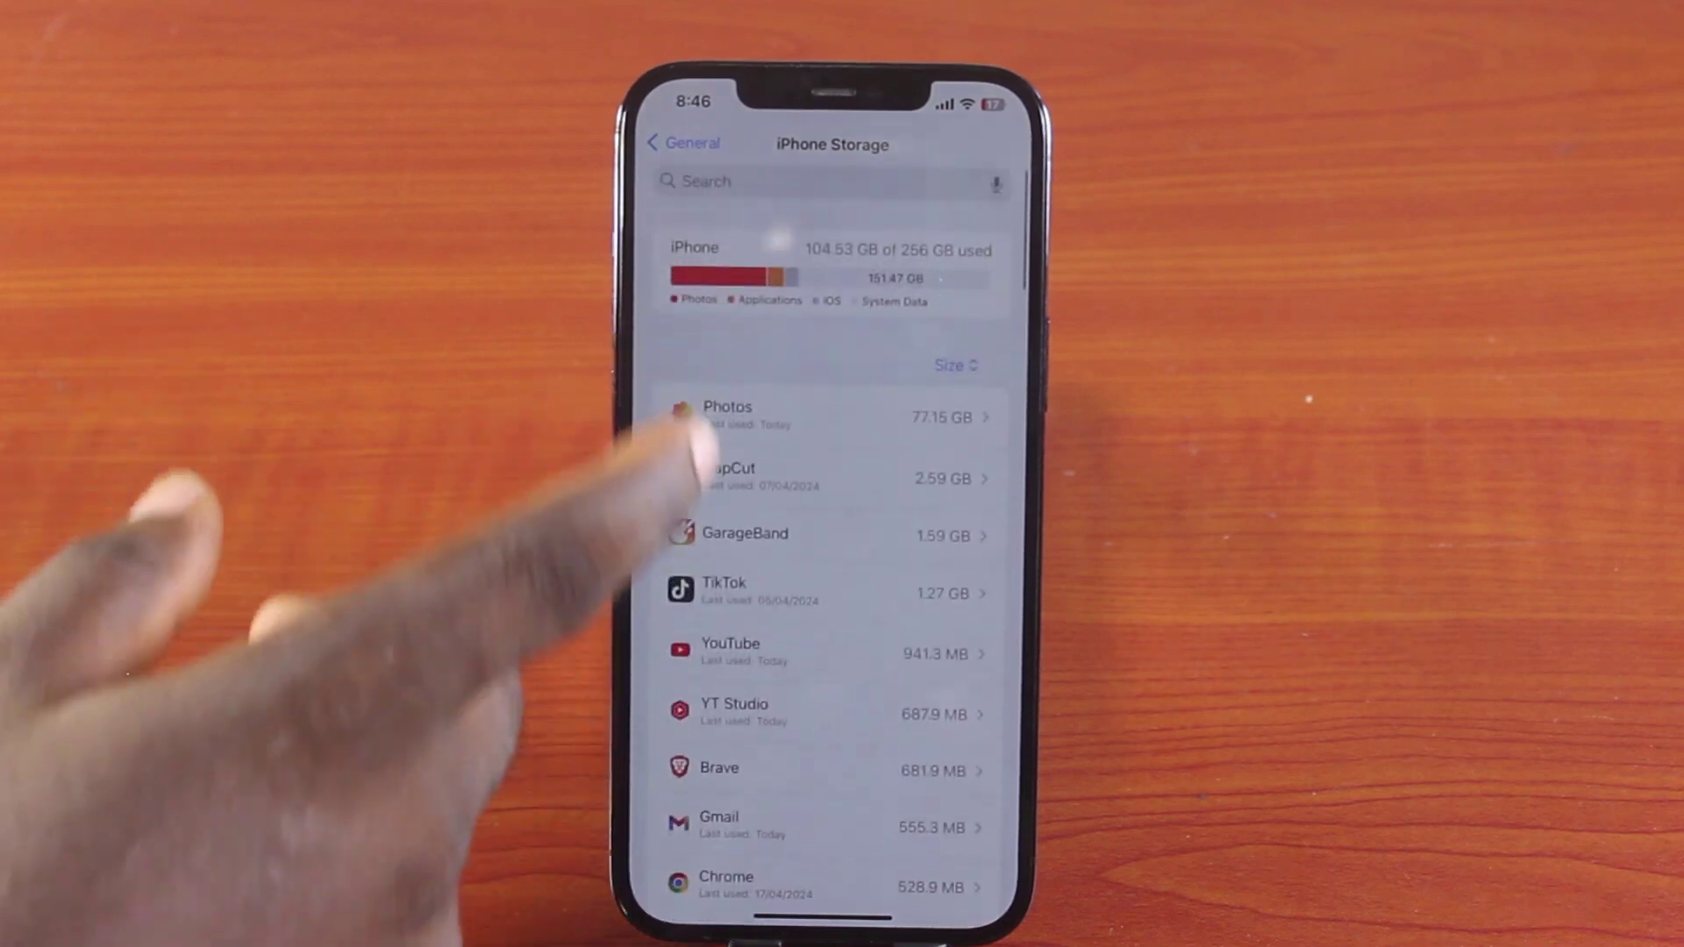
Return to General, go to the home screen, swipe to App Library and open its search.
{"action": "left_click_drag", "start_coordinate": [637, 394], "coordinate": [855, 395]}
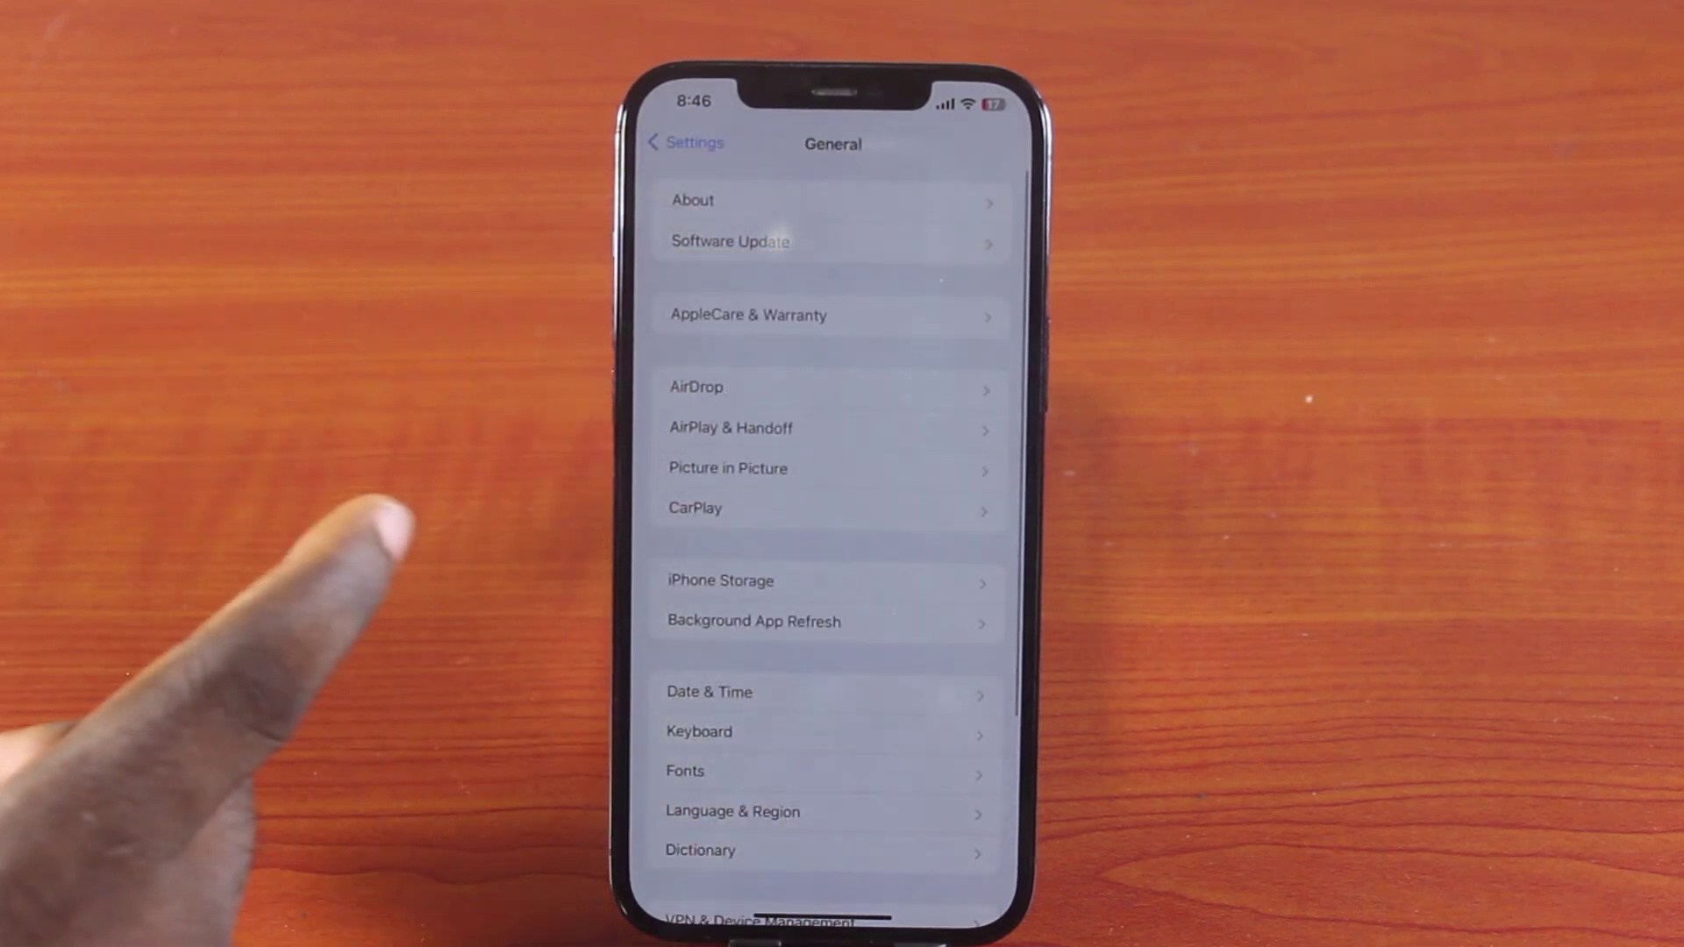
{"action": "left_click_drag", "start_coordinate": [836, 922], "coordinate": [836, 592]}
{"action": "left_click_drag", "start_coordinate": [948, 711], "coordinate": [710, 710]}
{"action": "left_click_drag", "start_coordinate": [869, 685], "coordinate": [711, 684]}
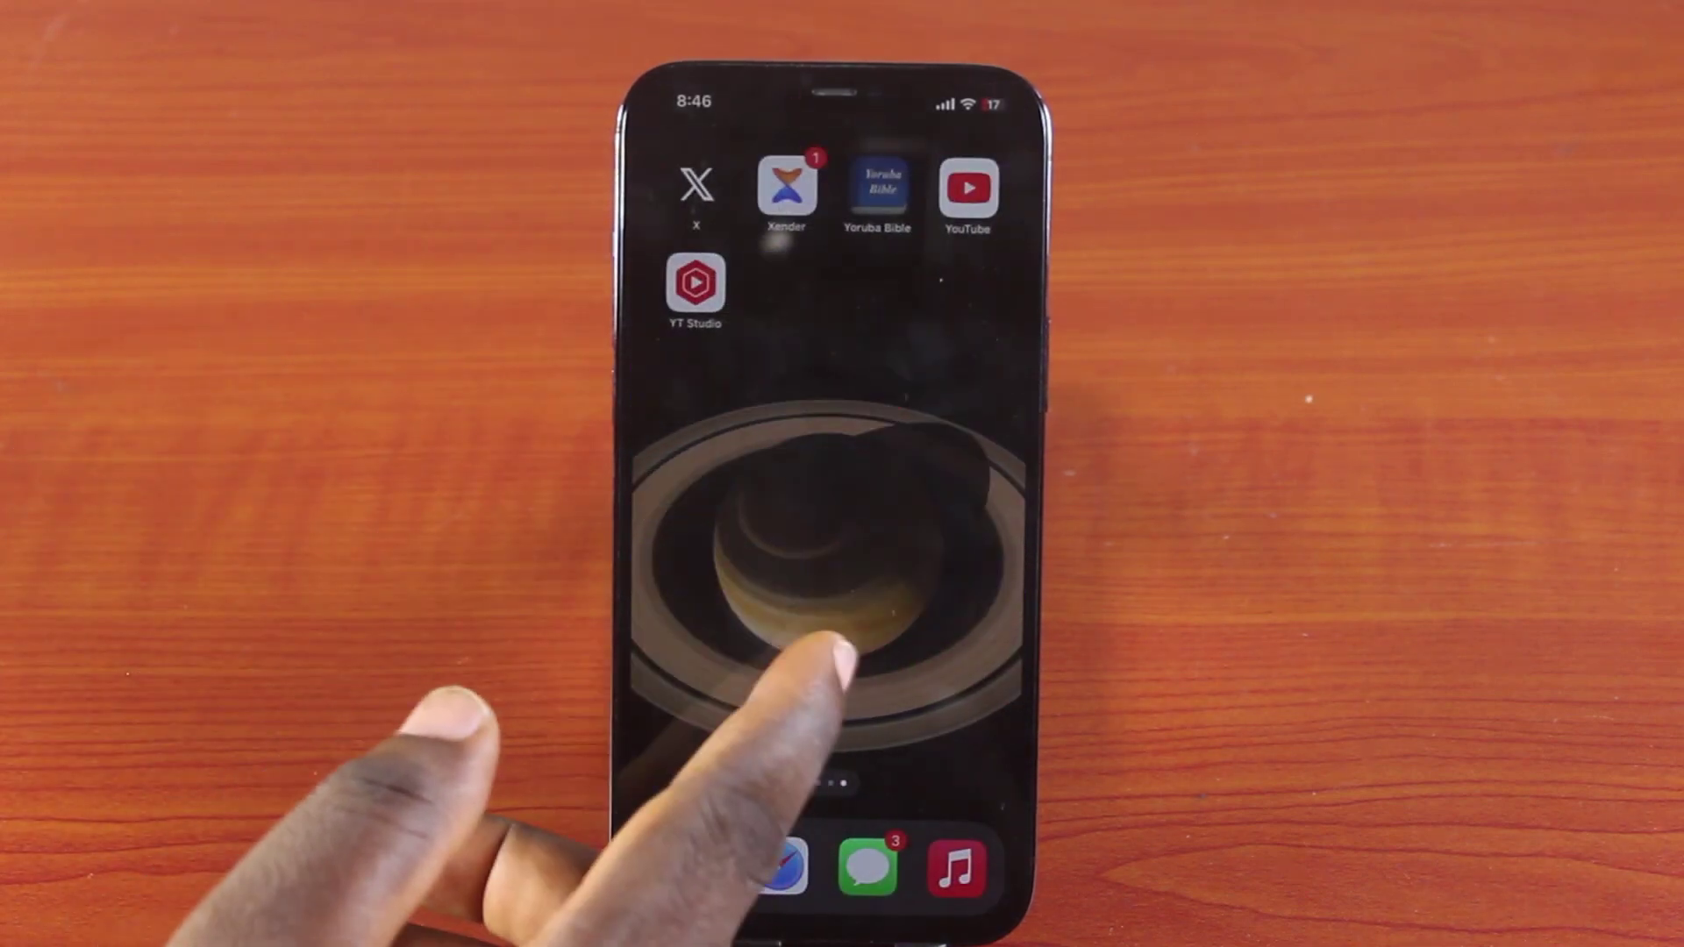
{"action": "left_click_drag", "start_coordinate": [842, 592], "coordinate": [684, 593]}
{"action": "left_click", "coordinate": [789, 158]}
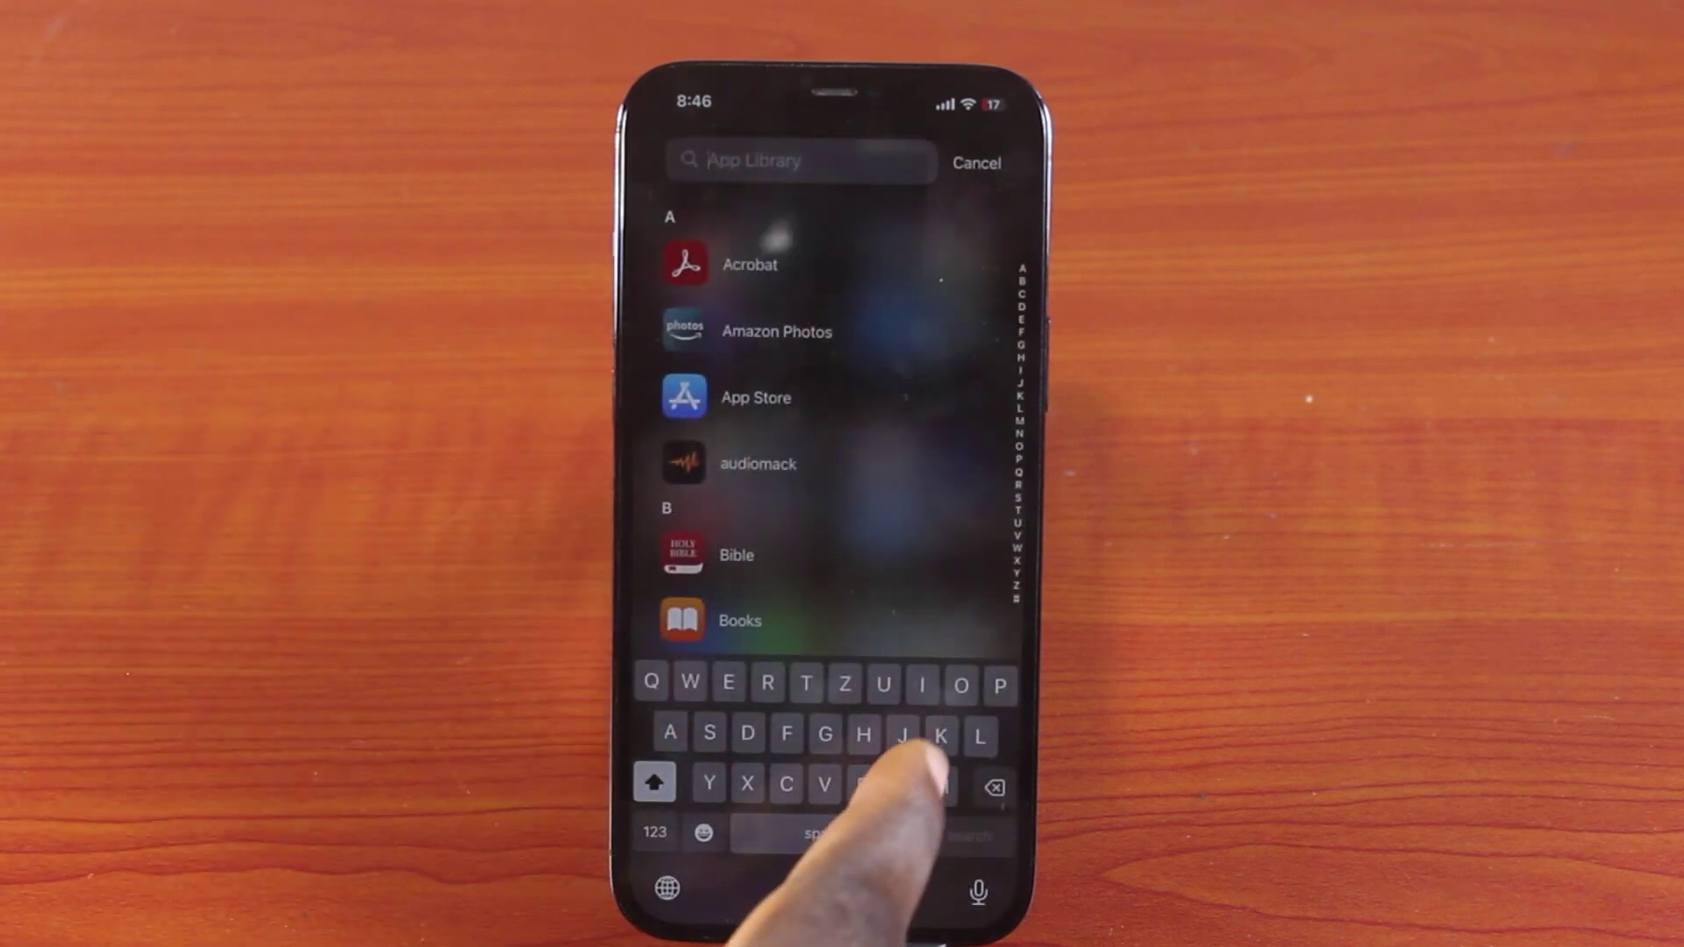
{"action": "type", "text": "I"}
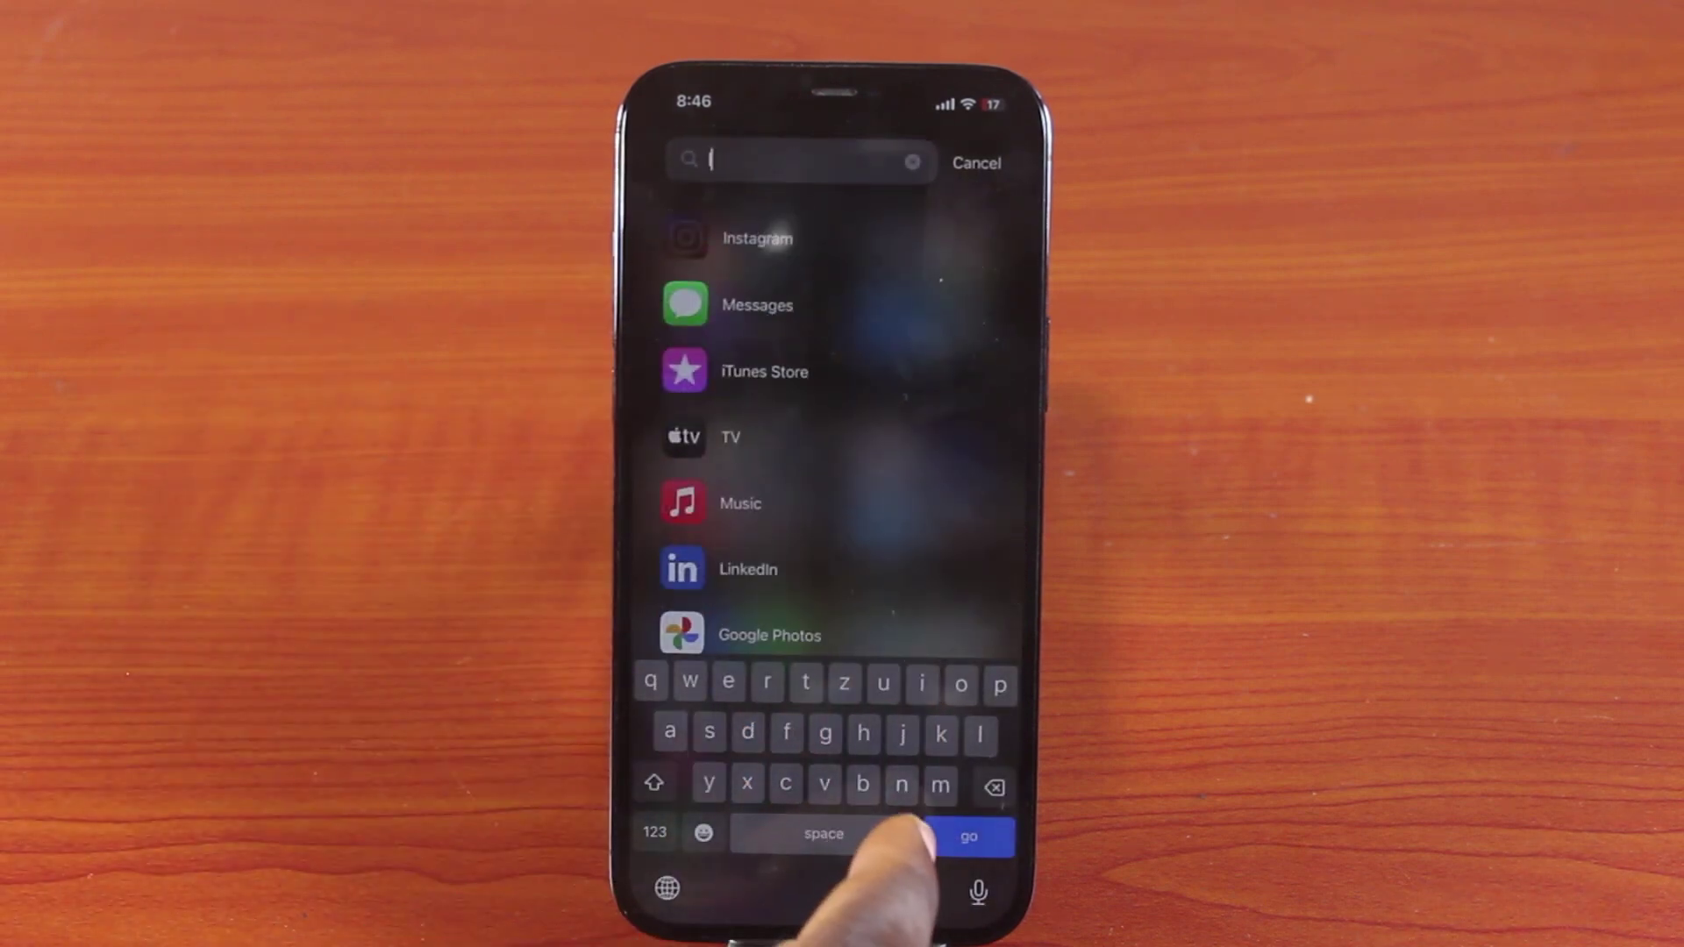
{"action": "type", "text": "zi"}
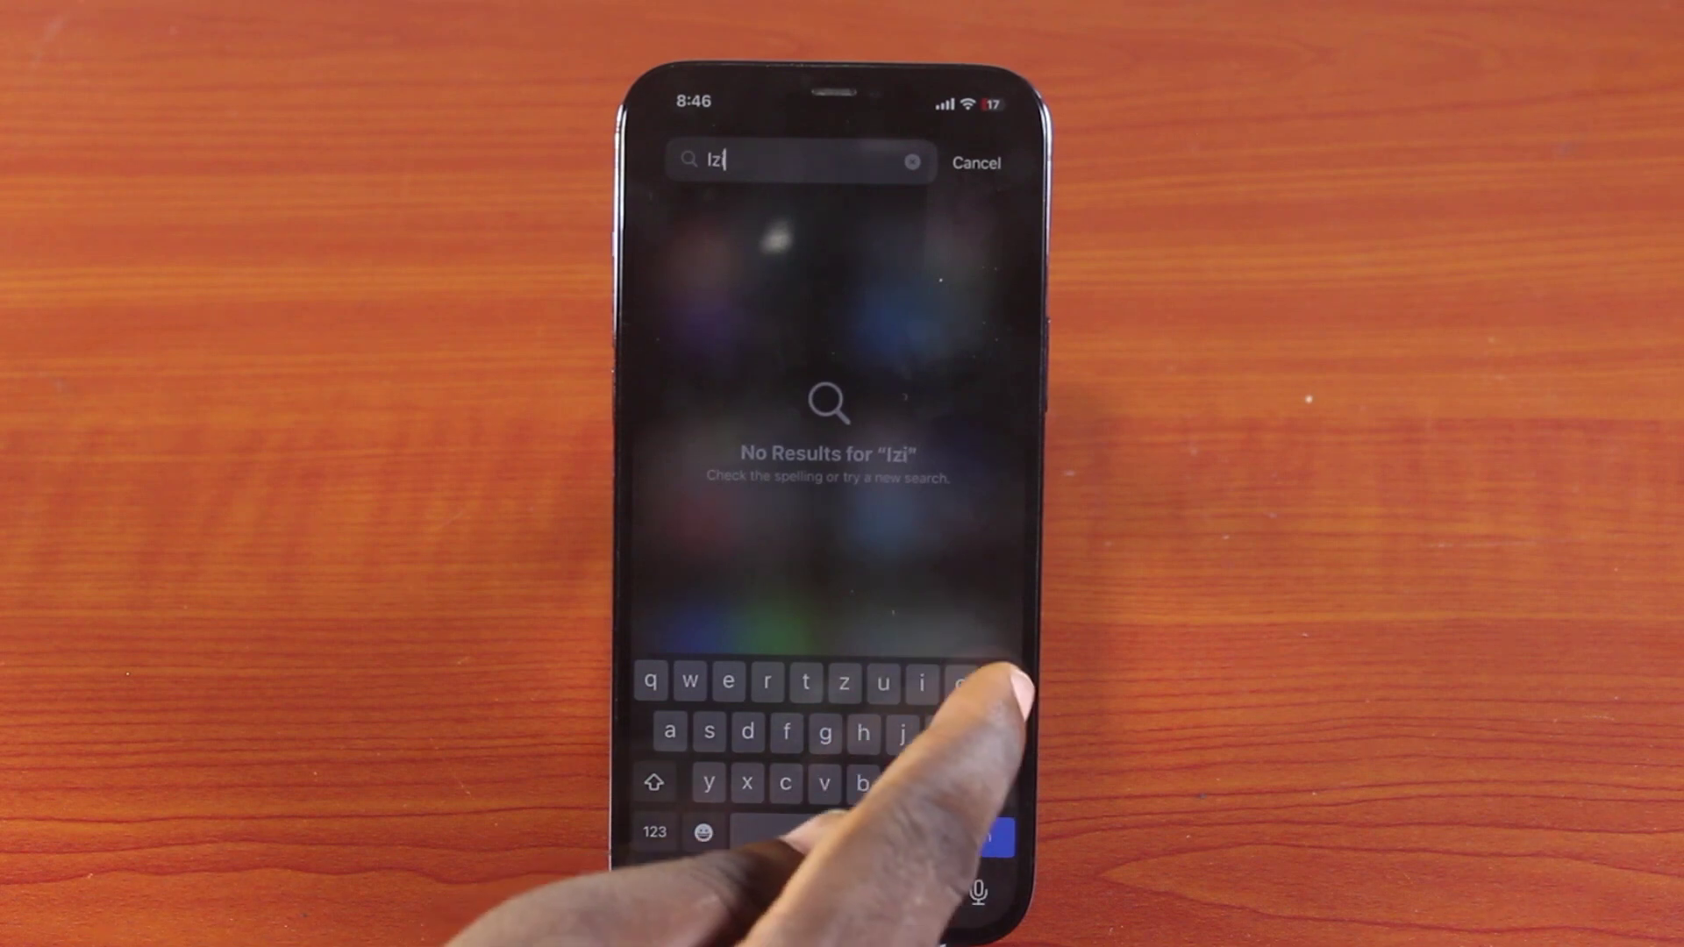
{"action": "type", "text": "p"}
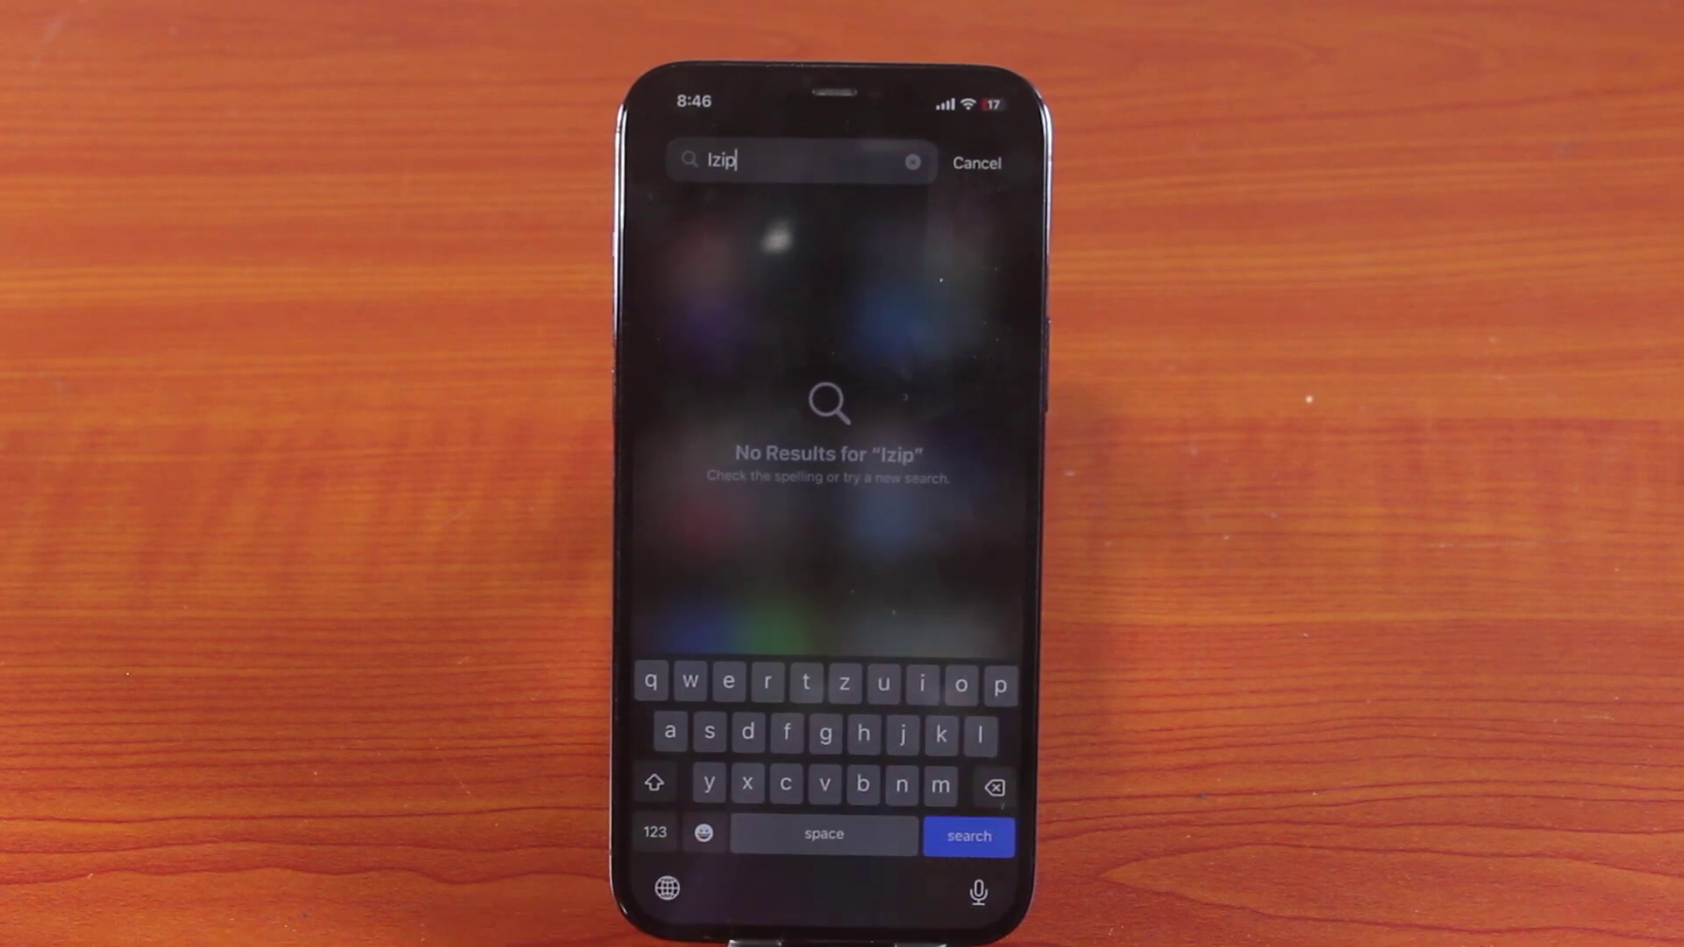